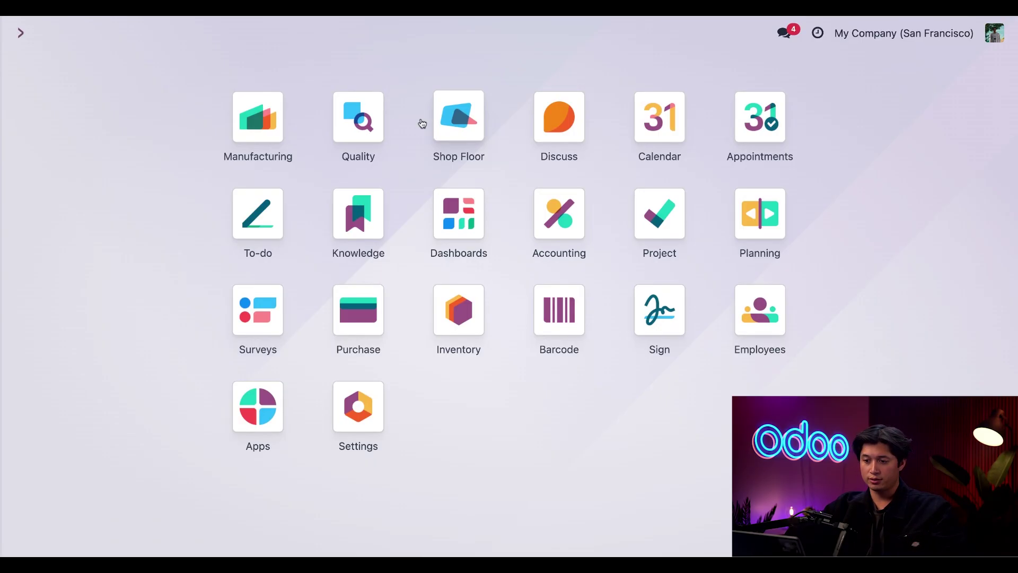
- Go to Quality > Quality Control > Control Points, listing QCP00016 to QCP00024
left_click(342, 131)
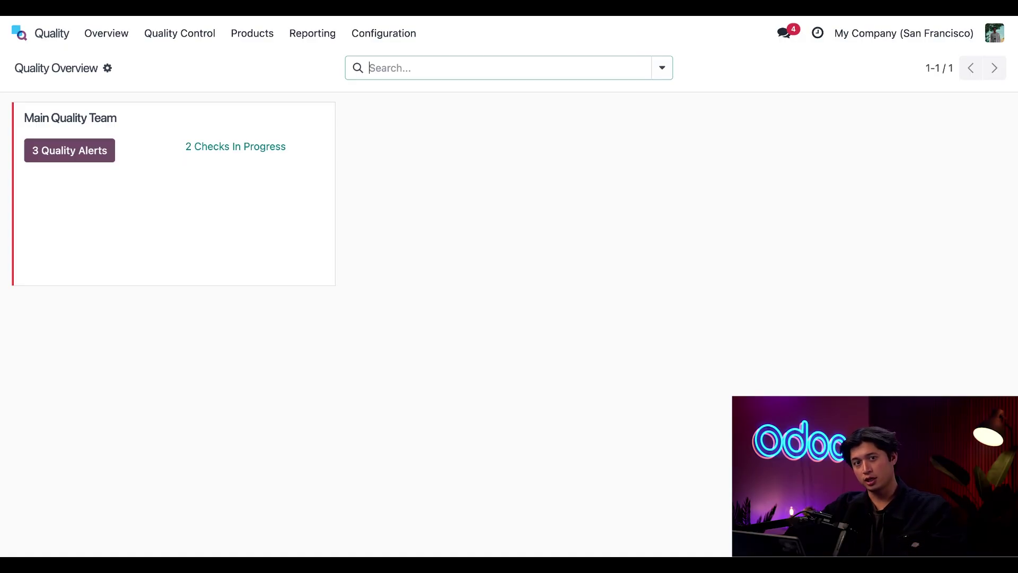
left_click(180, 35)
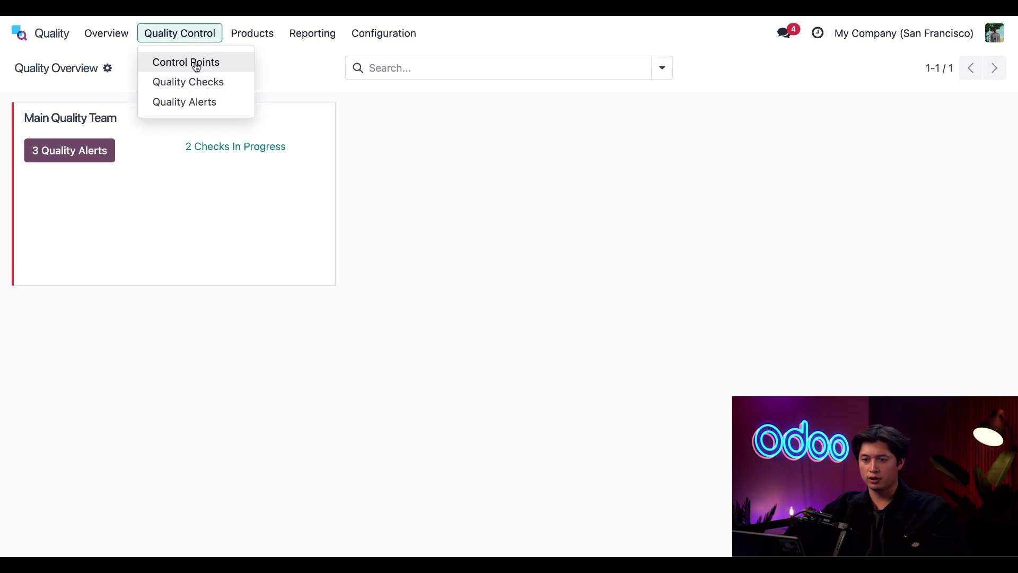
left_click(195, 64)
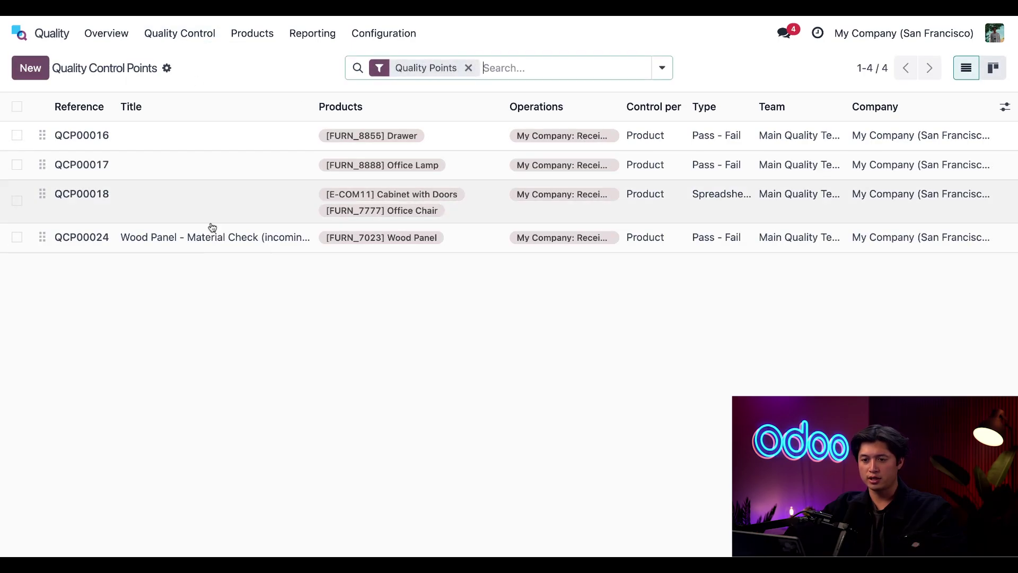
- Create a new control point titled 'Joint Tightness Verification'
left_click(37, 74)
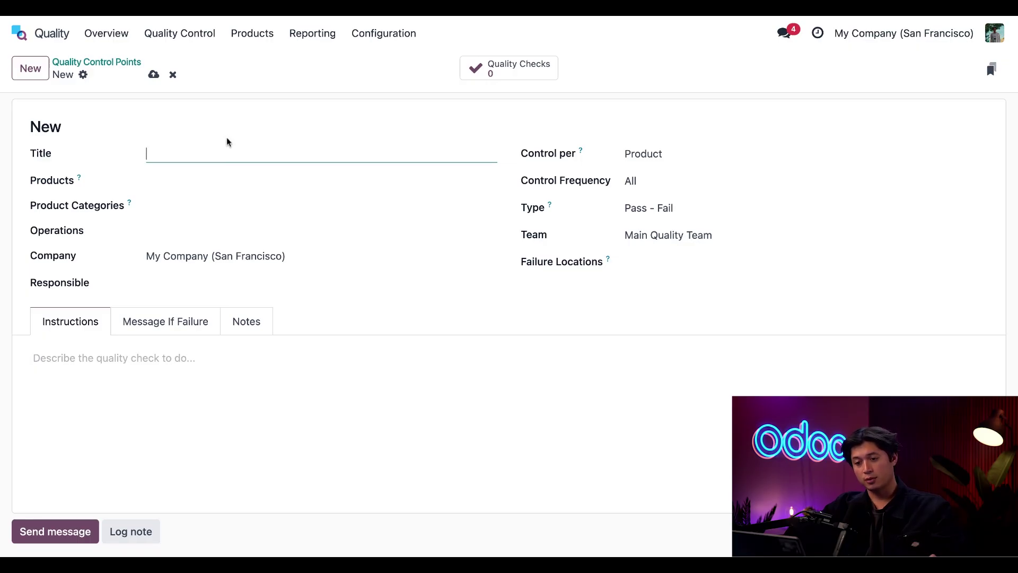
type("Jo")
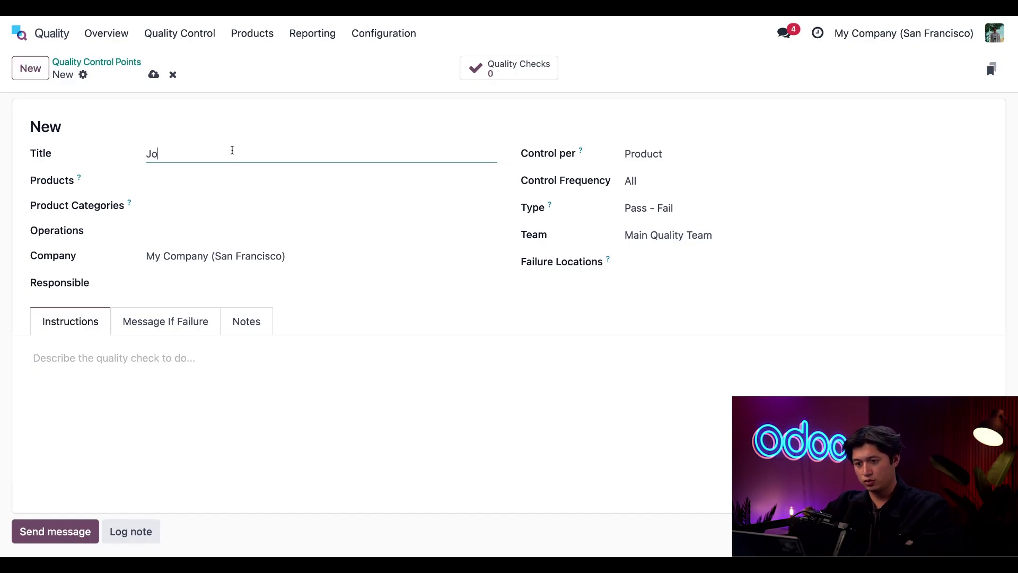
type("int V")
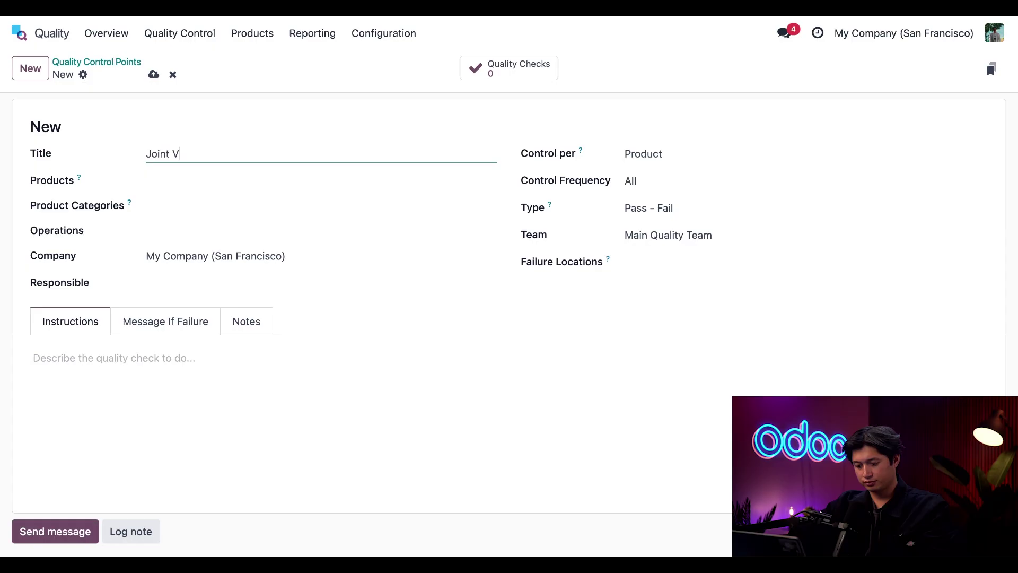
key("BackSpace")
type("Tightness V")
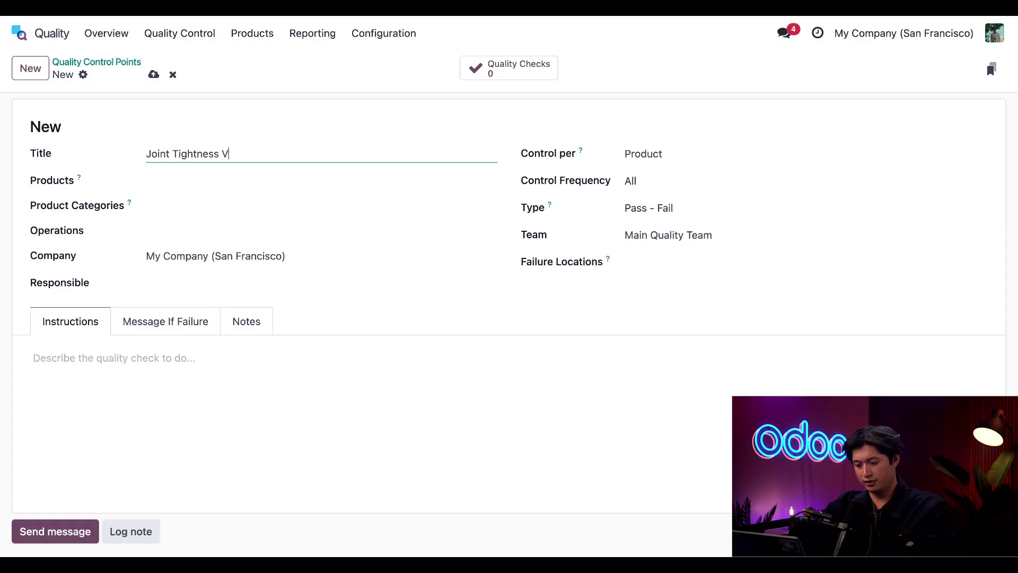
type("erification")
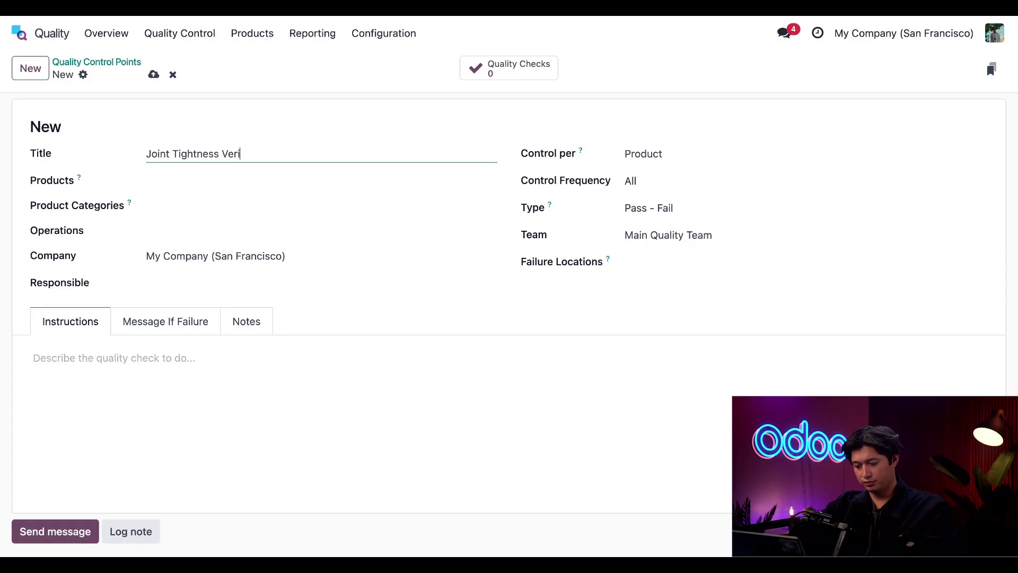
left_click(236, 127)
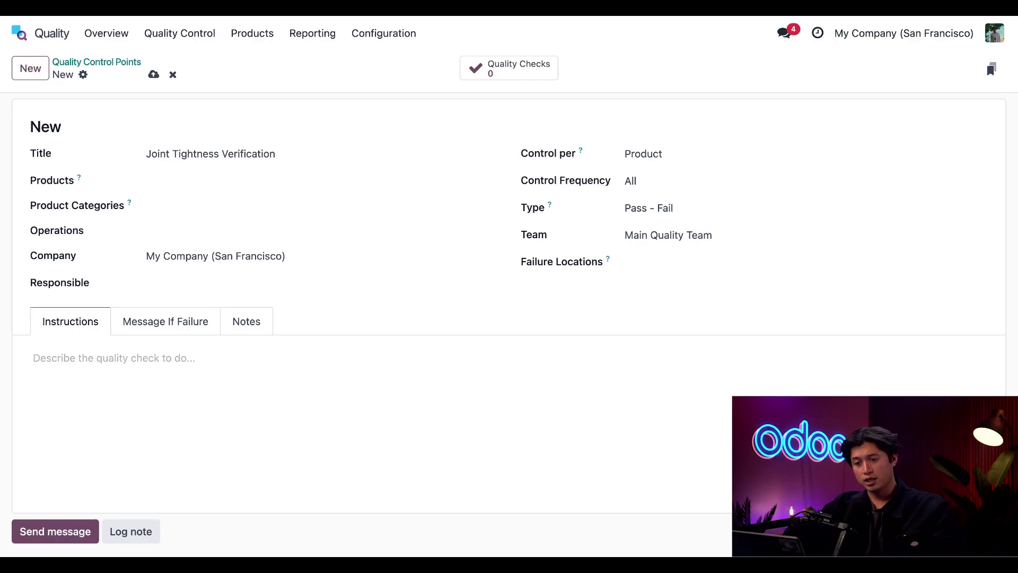
- Set the control point's product to [FURN_9666] Wooden Table
left_click(235, 181)
type("wooden")
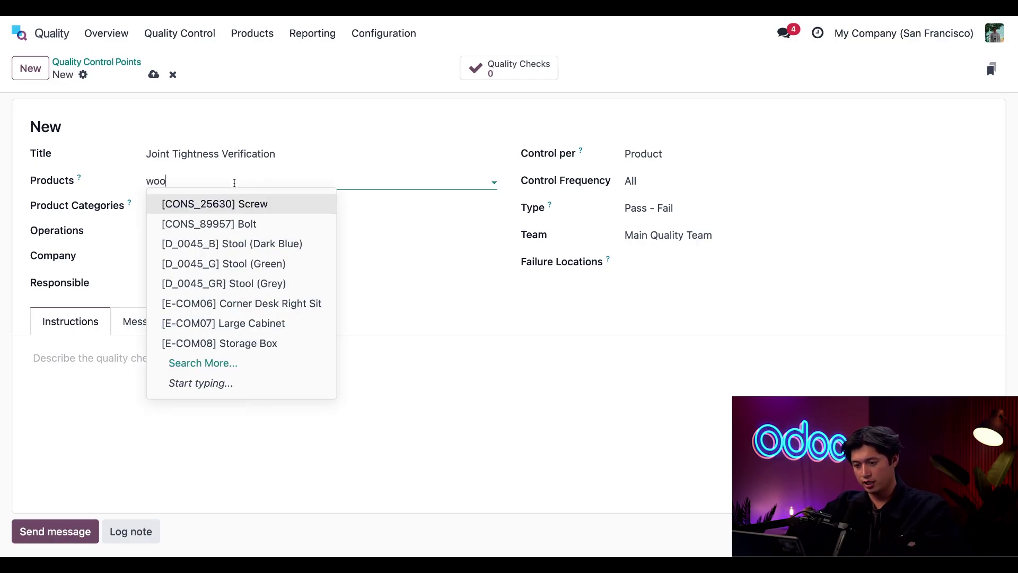
left_click(239, 203)
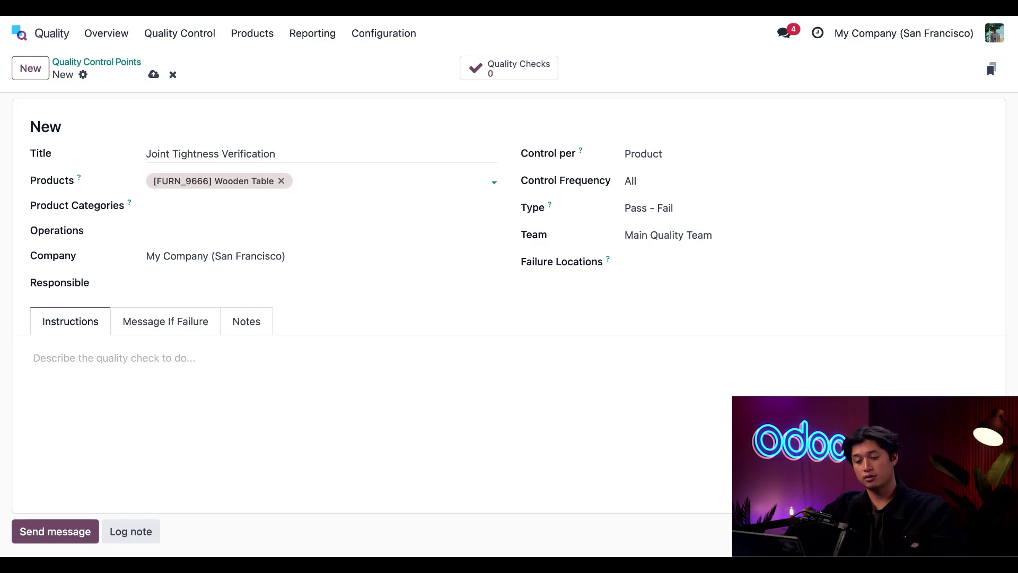
- Set Operations to My Company: Manufacturing and Work Order Operation to Wooden Table Assembly
left_click(246, 228)
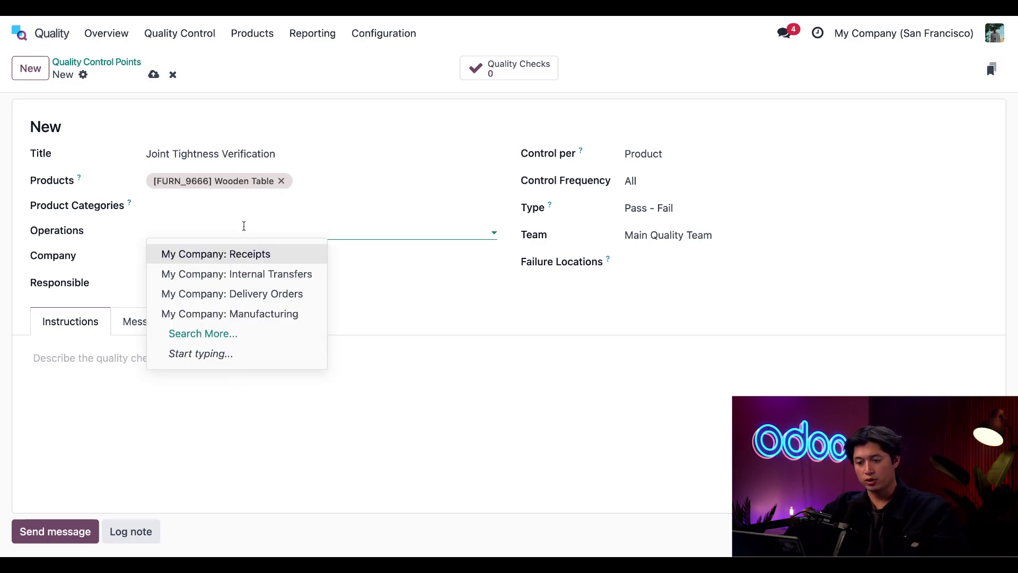
left_click(261, 314)
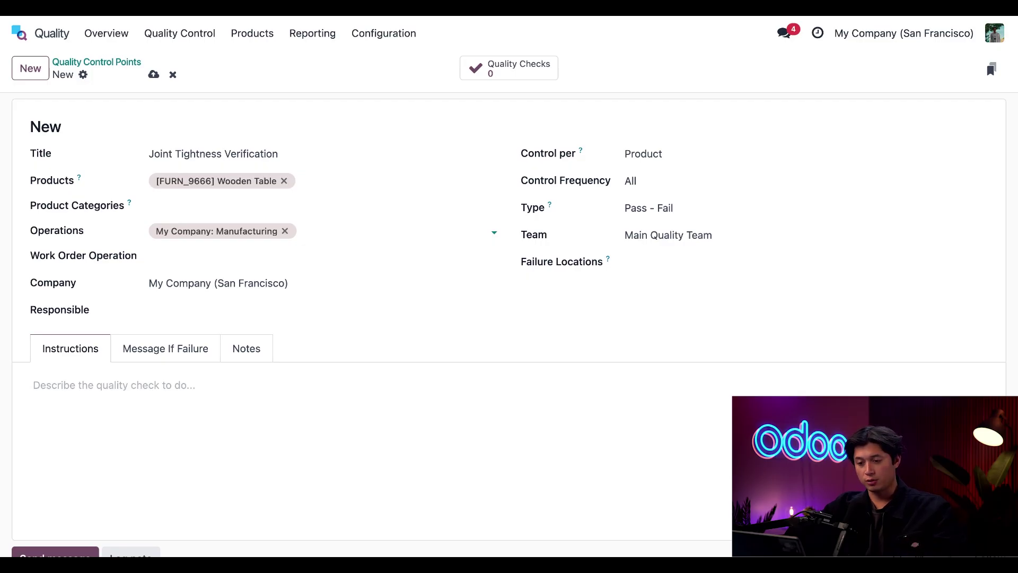
left_click(251, 255)
type("wooden")
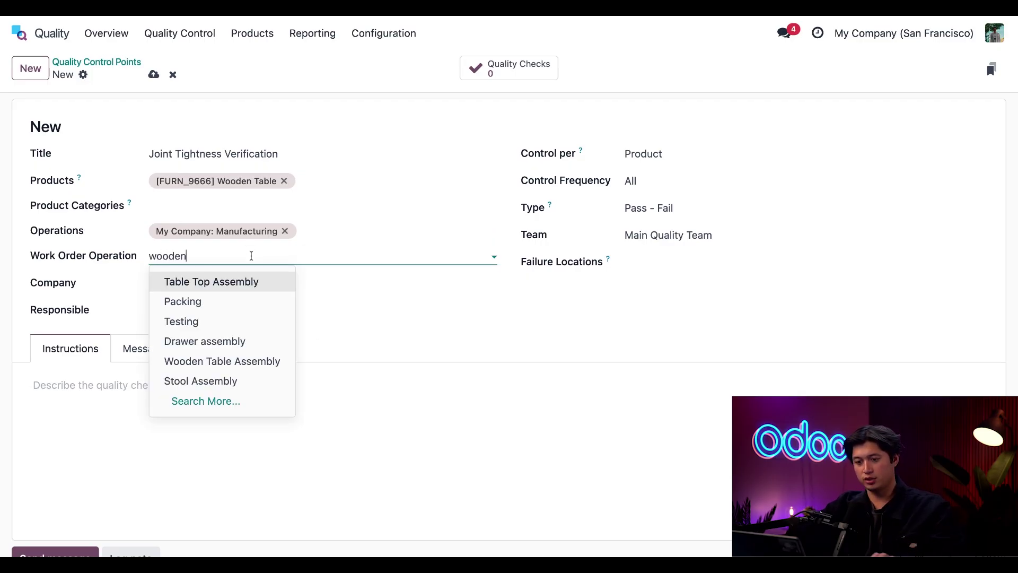
left_click(262, 281)
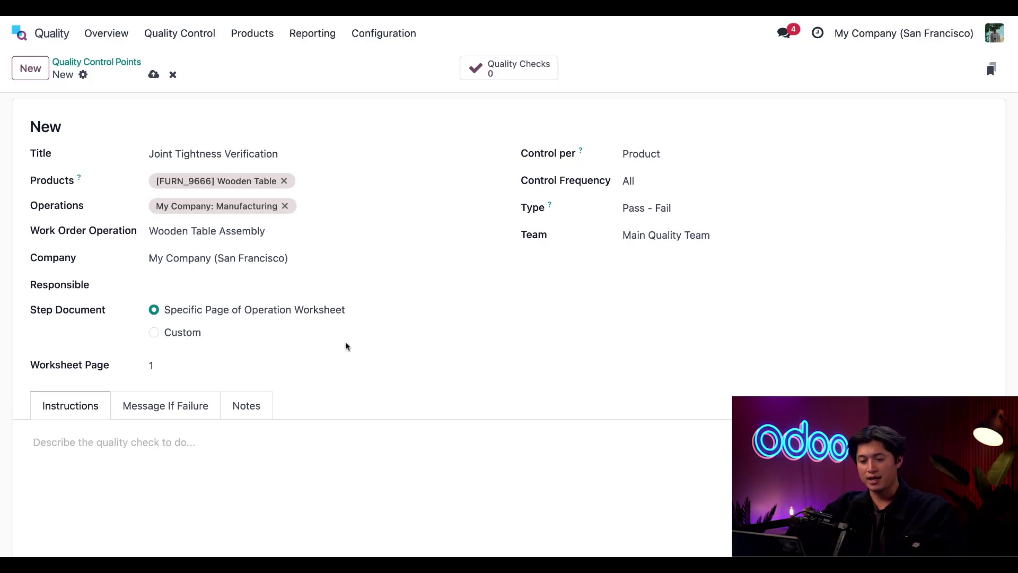
- Paste the joint inspection text into the control point's Instructions
scroll(276, 422, "down", 5)
left_click(181, 319)
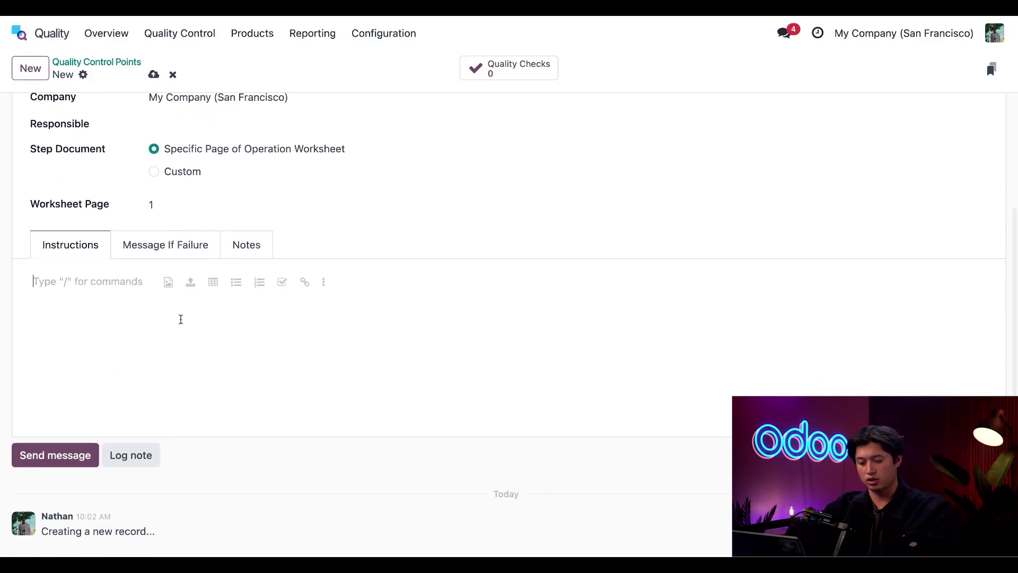
type("Inspect each joint in the frame for: - No visible gaps - Proper alignment - Secure fastening (tightened screws, glued dowels, or snug fit) Apply manual pressure to test for looseness. If any joint moves, rework is required.")
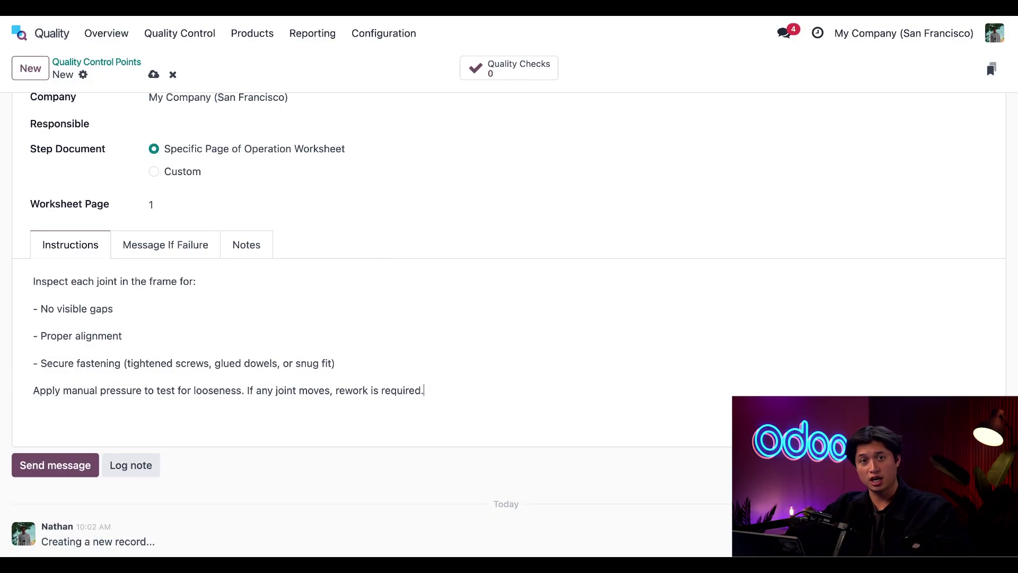
- Set Message If Failure to 'Pull any failed products from stock'
left_click(147, 252)
left_click(157, 317)
type("Pull any failed products from stock")
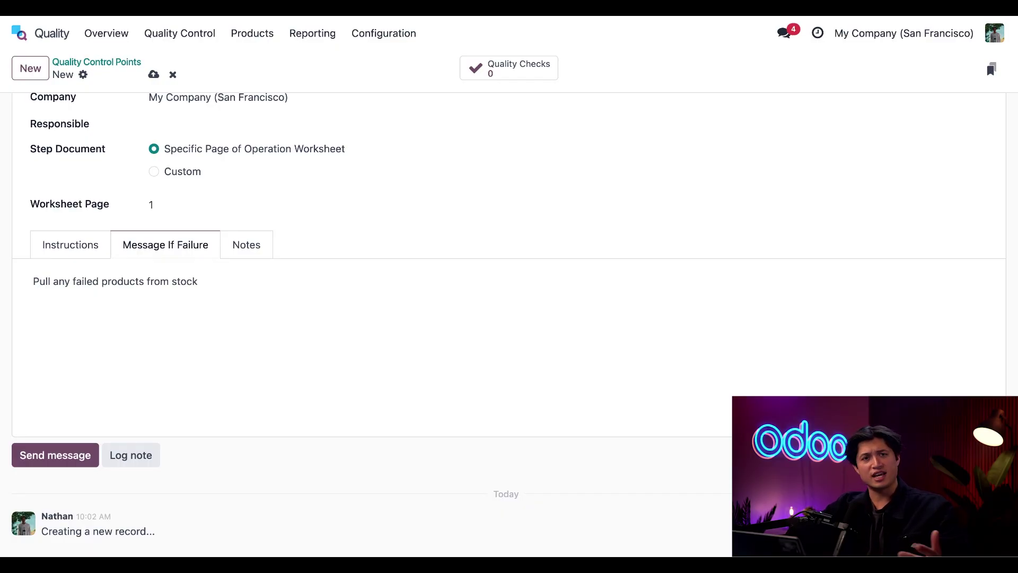
- Go to the Manufacturing Orders list in the Manufacturing app
left_click(28, 42)
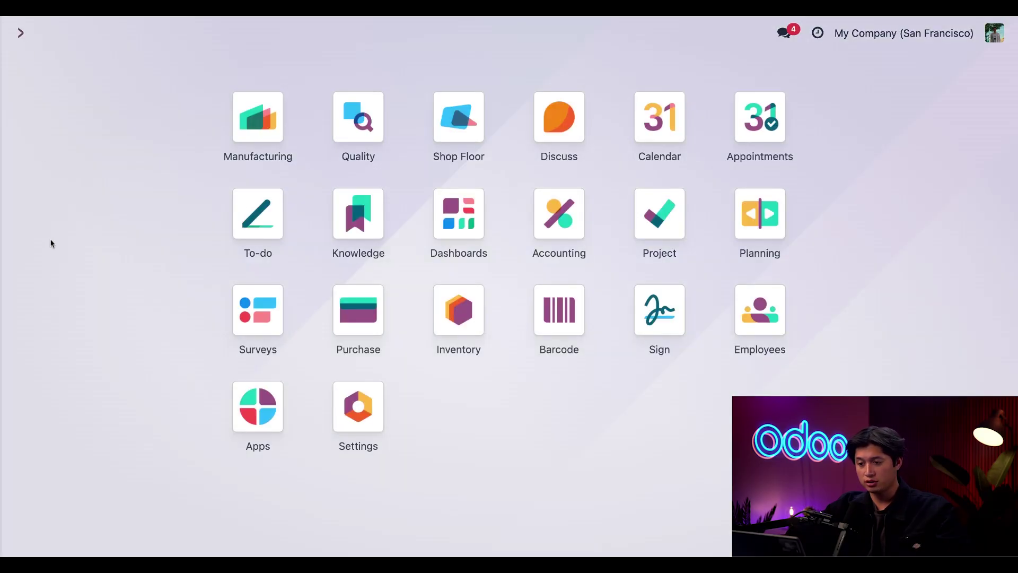
left_click(241, 139)
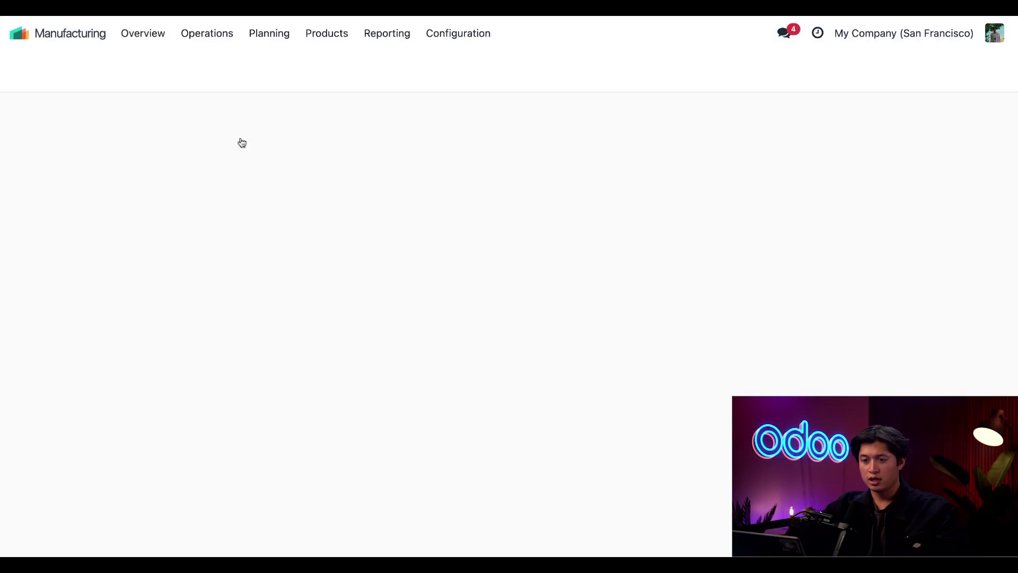
left_click(215, 40)
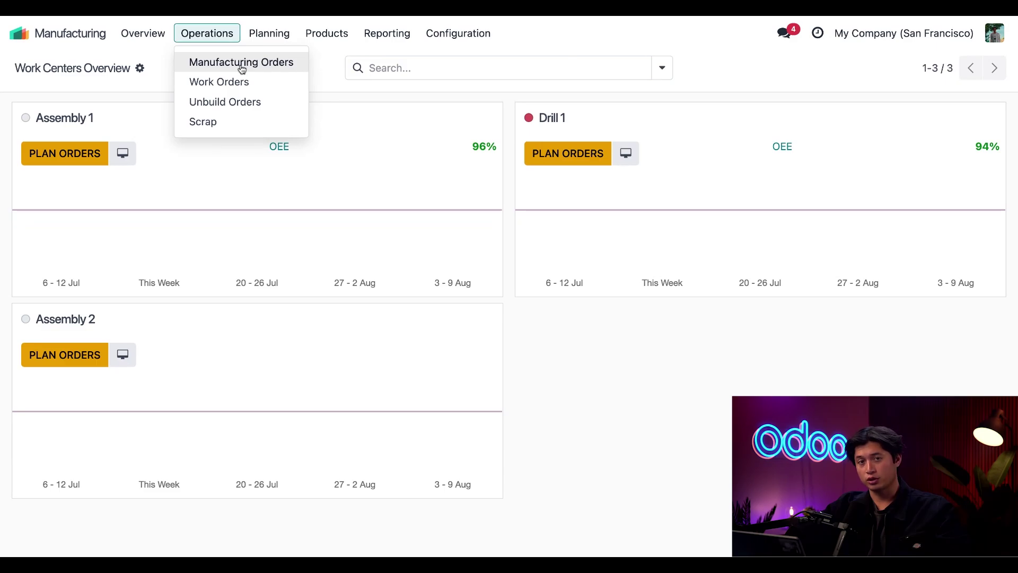
left_click(242, 63)
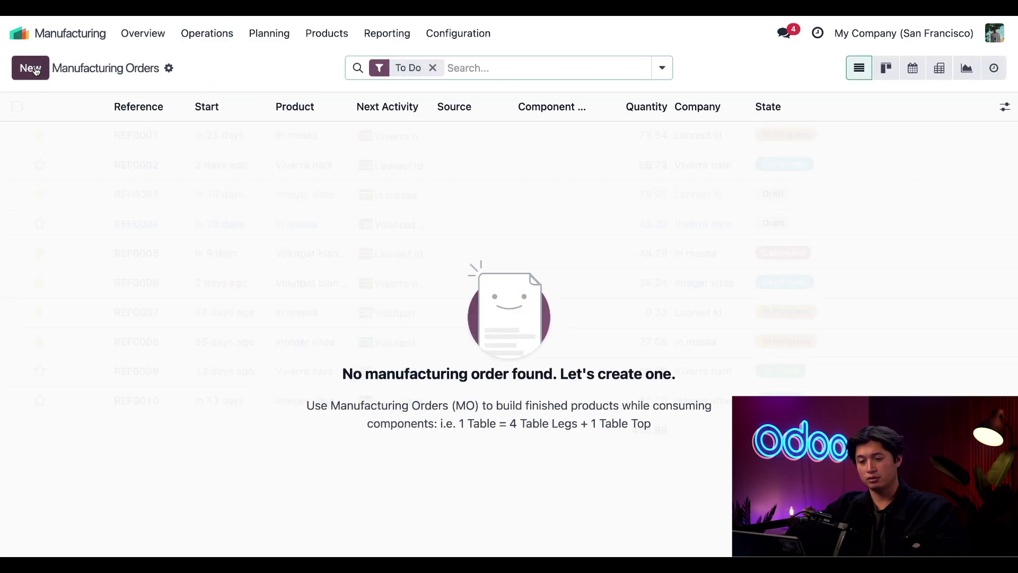
- Create and confirm a manufacturing order for one Wooden Table, WH/MO/00023
left_click(33, 68)
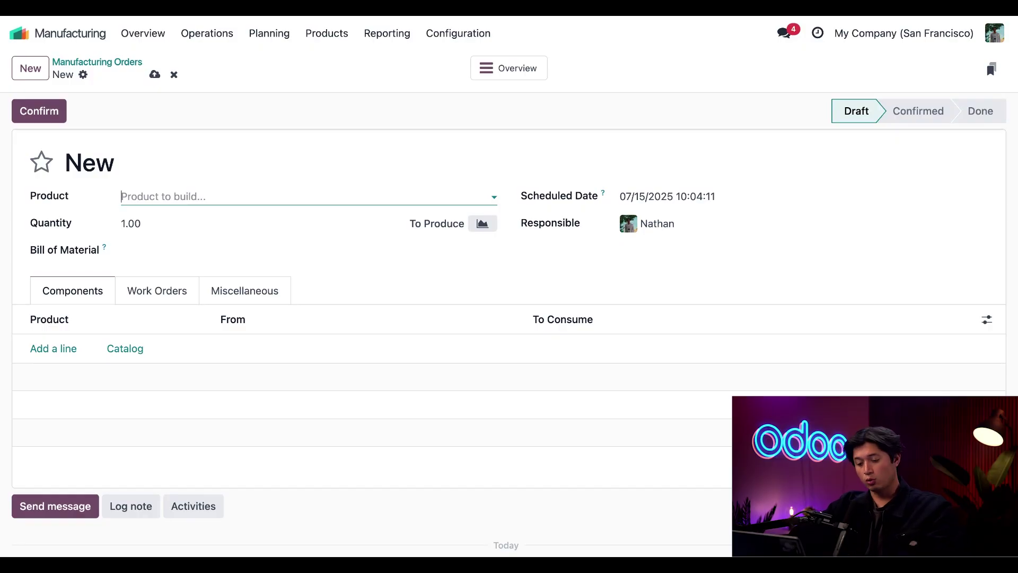
type("woo")
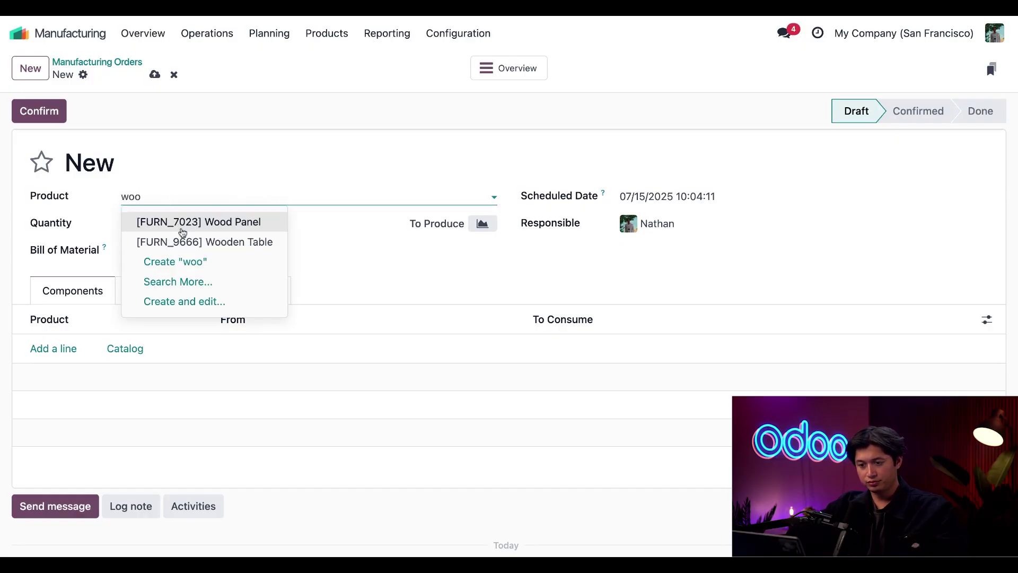
left_click(188, 241)
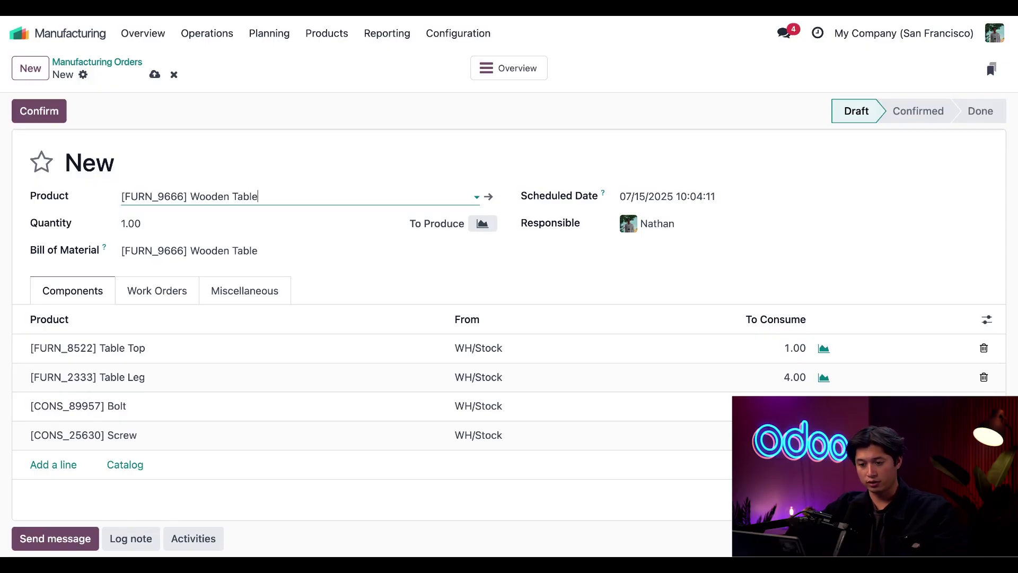
left_click(167, 292)
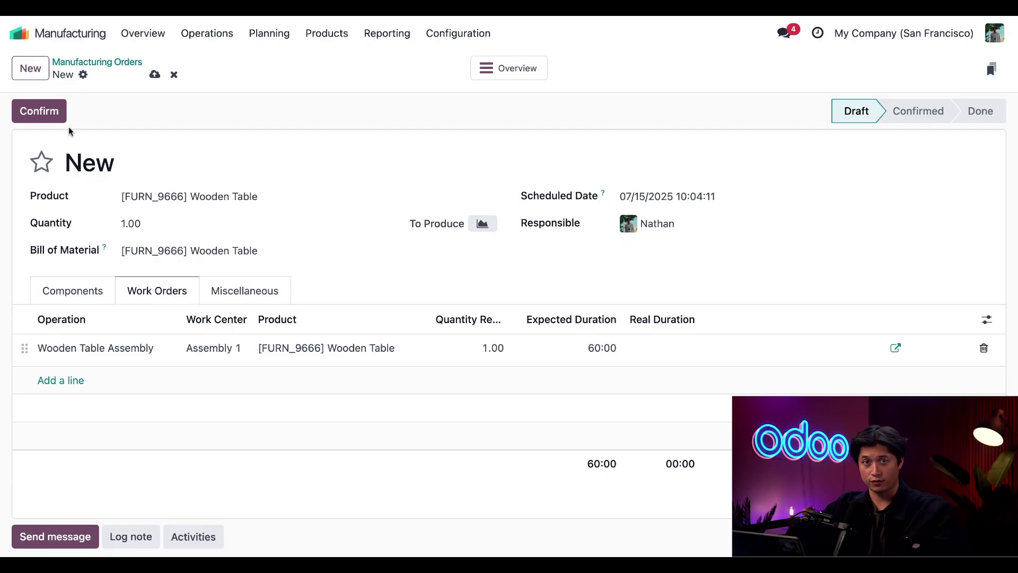
left_click(42, 118)
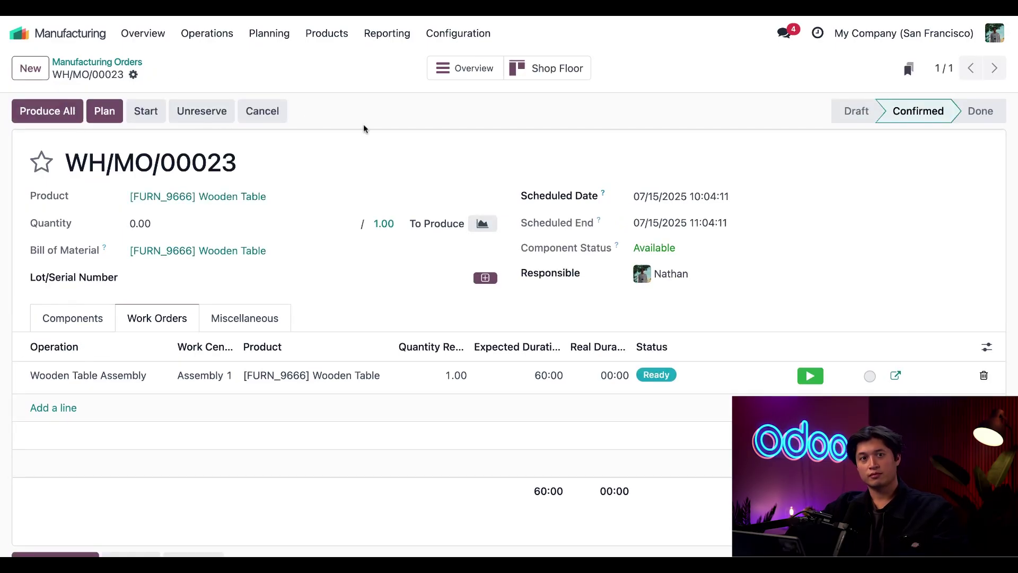
- Start the Wooden Table Assembly work order under Assembly 1 on the Shop Floor
left_click(577, 79)
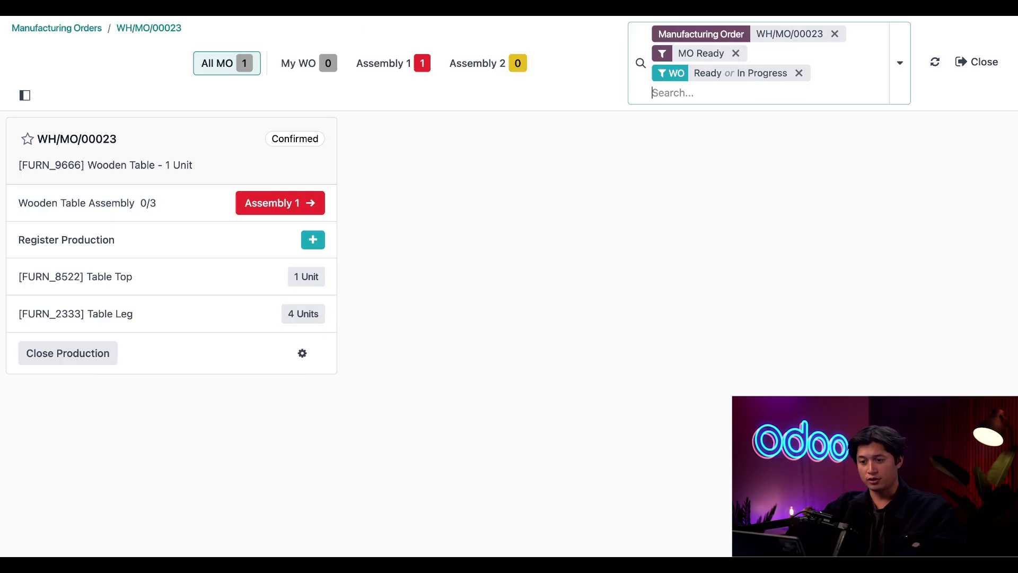
left_click(282, 210)
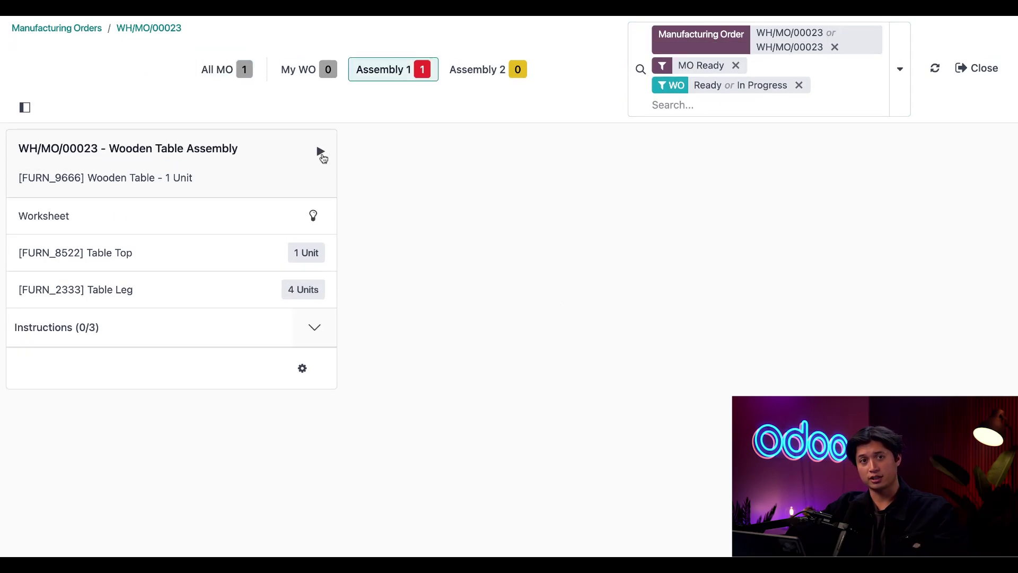
left_click(321, 152)
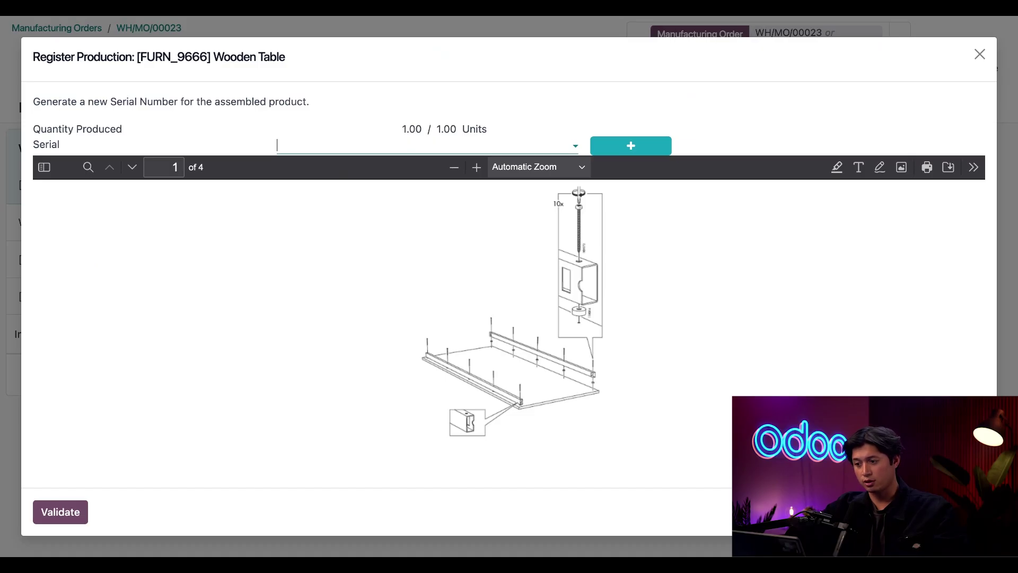
- Register one Wooden Table with generated serial number 0000015 and validate
left_click(647, 149)
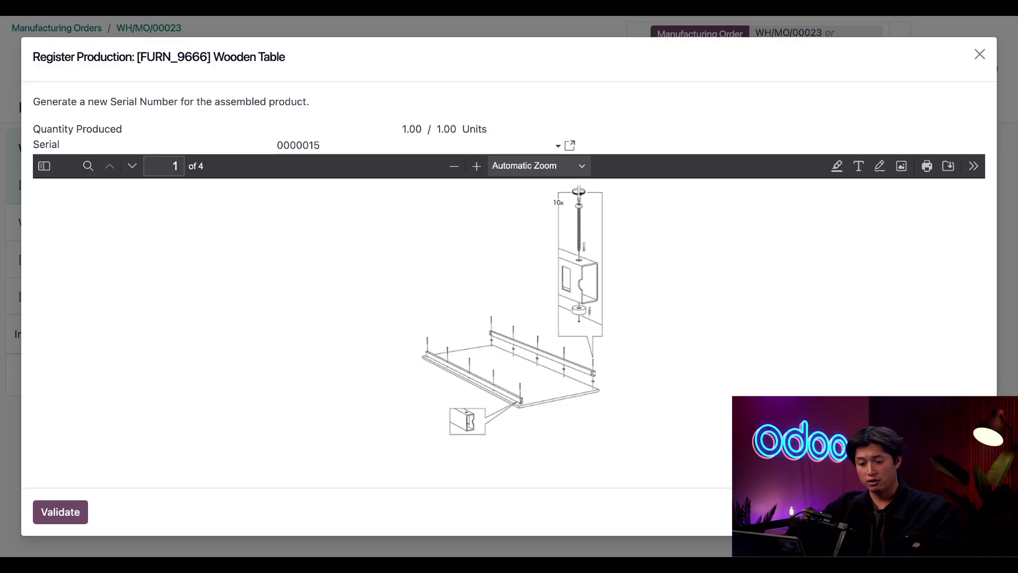
left_click(64, 513)
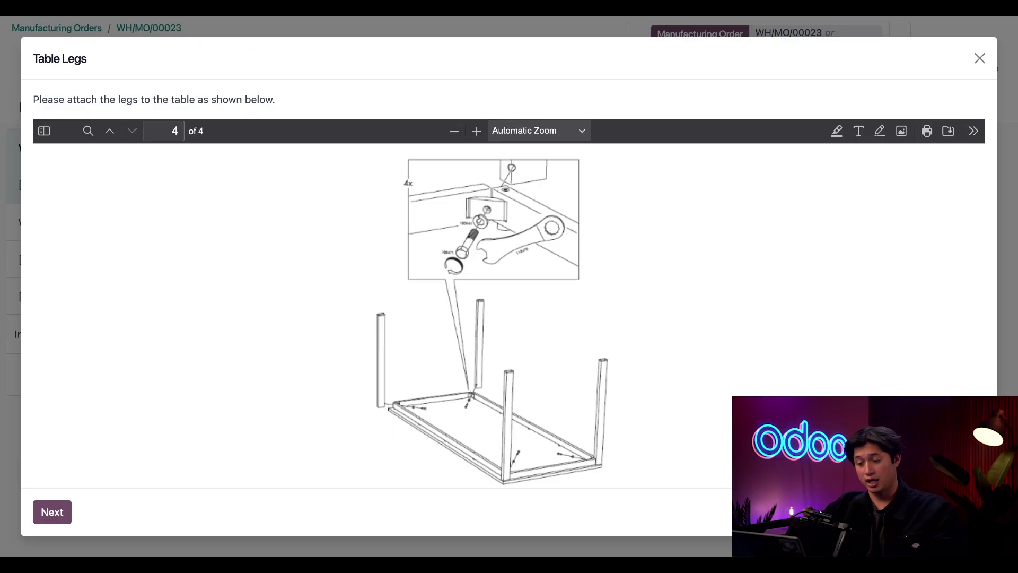
scroll(493, 319, "up", 1)
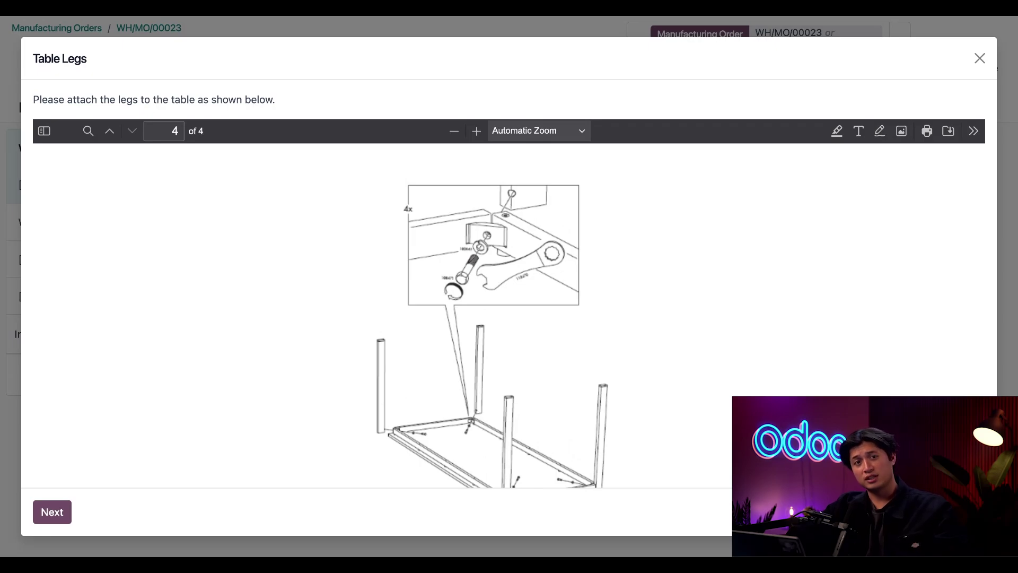
- Finish the Table Legs step and pass the Joint Tightness Verification check
left_click(64, 511)
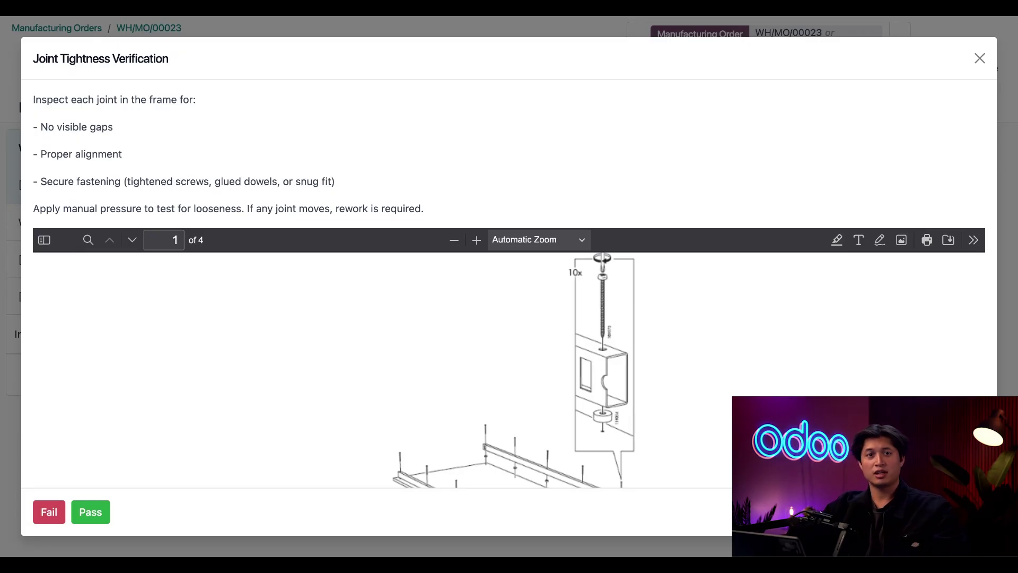
left_click(99, 518)
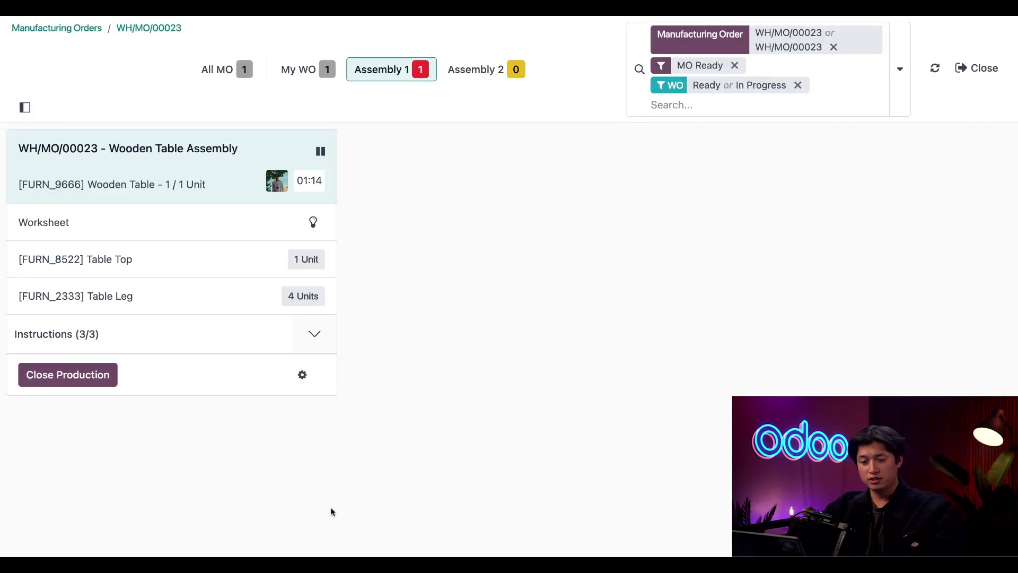
- Close production of WH/MO/00023 from its Assembly 1 work order card
left_click(74, 383)
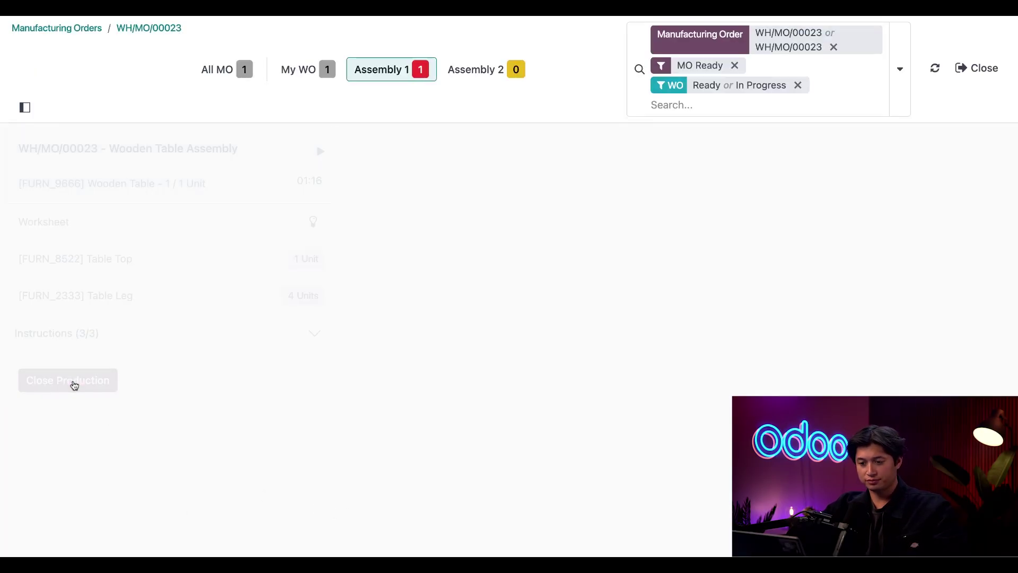